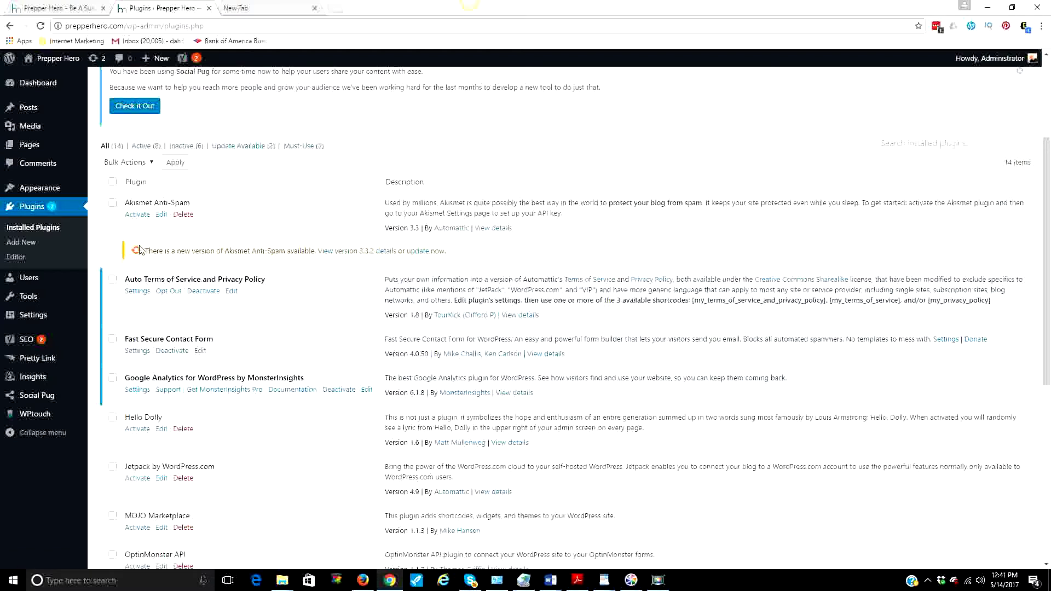
# Search the web for "google analytics" in the empty tab and open the Google Analytics site.
pyautogui.click(246, 10)
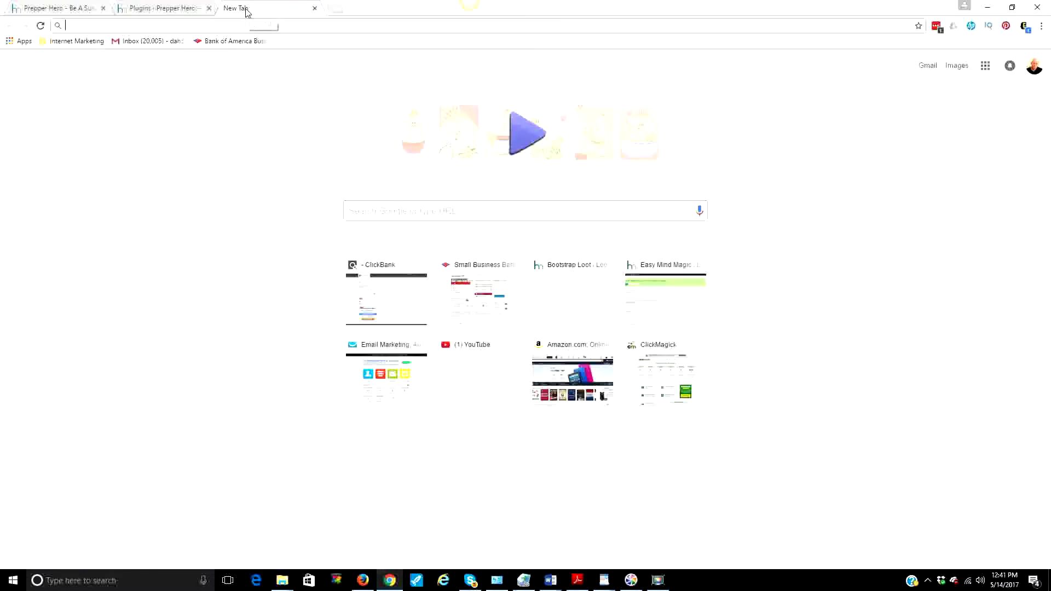
pyautogui.click(440, 210)
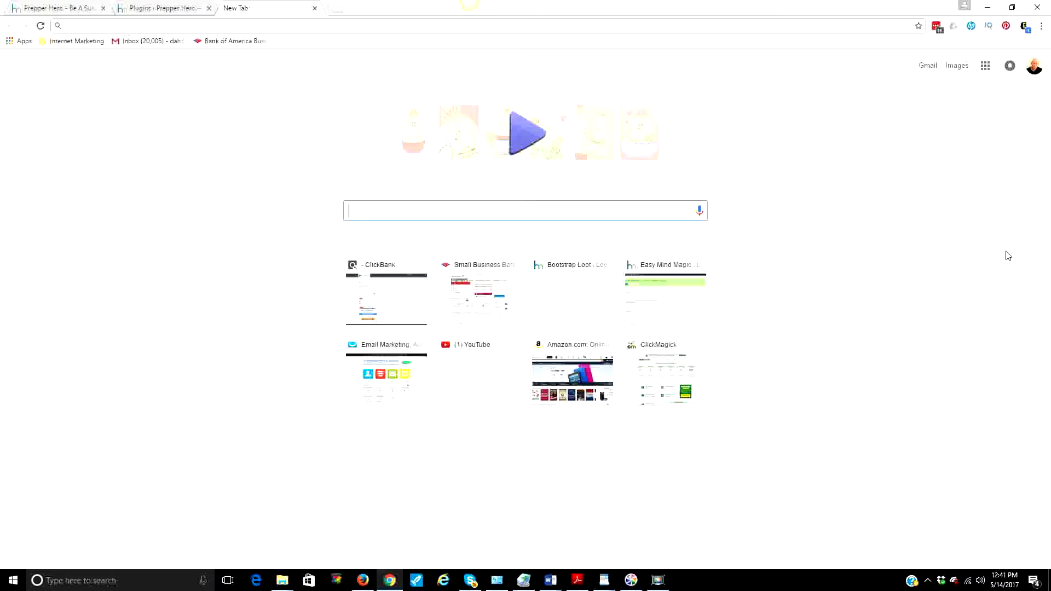
pyautogui.write('googl')
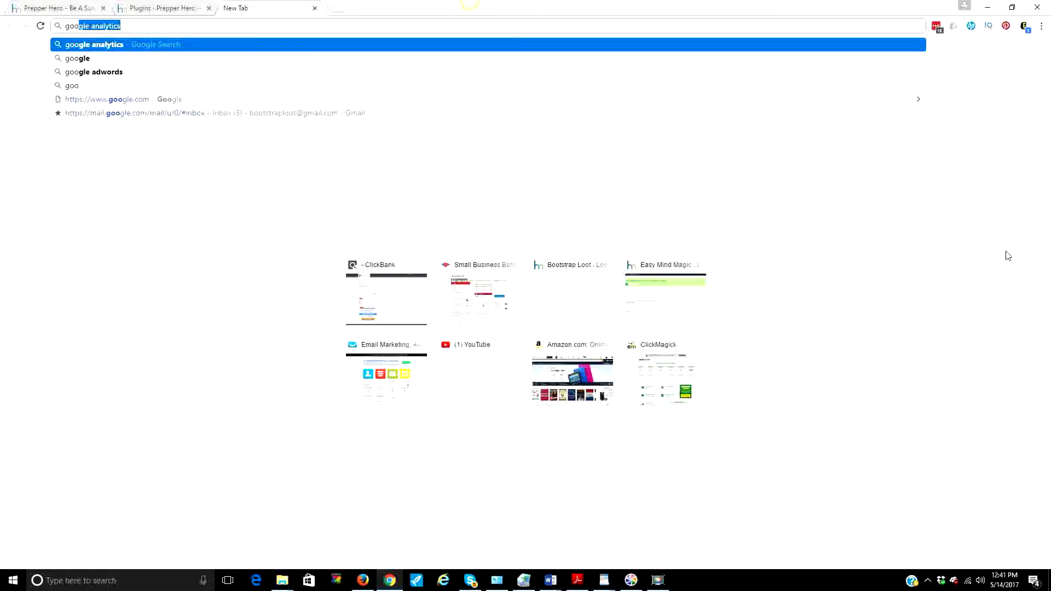
pyautogui.write('e analyti')
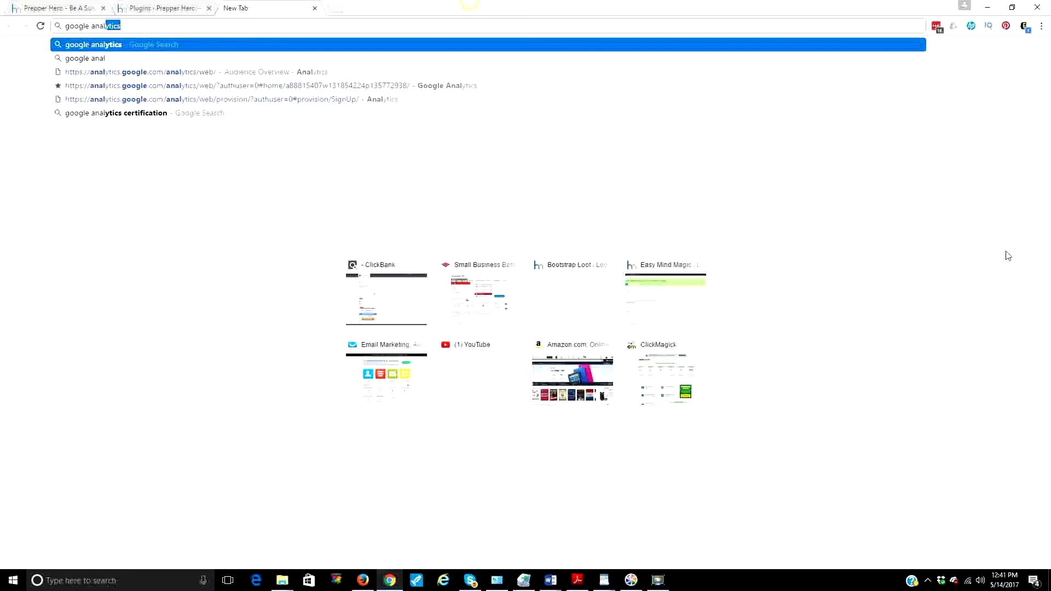
pyautogui.write('cs')
pyautogui.press('Return')
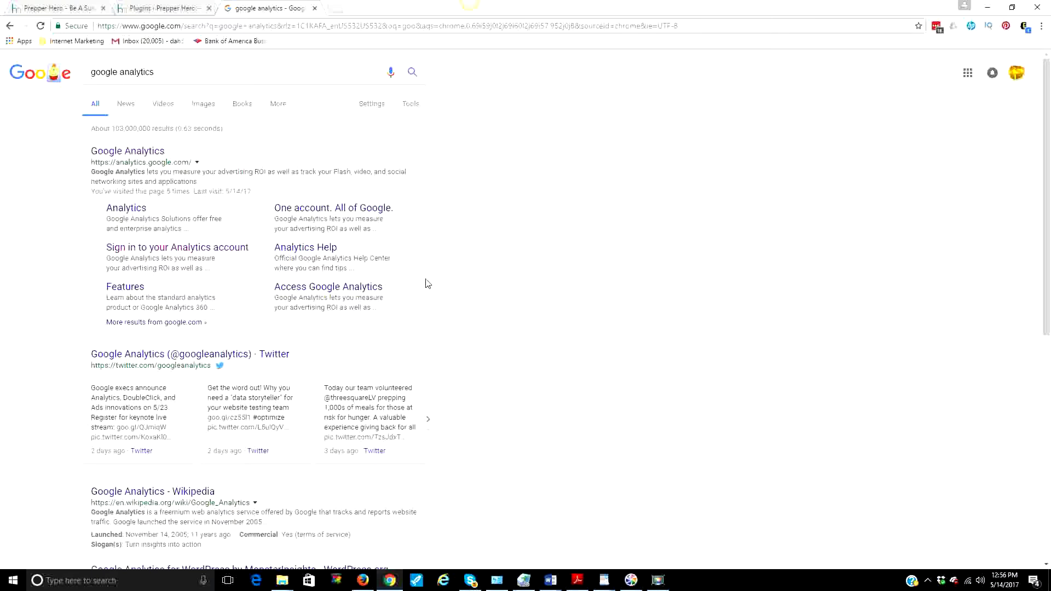
pyautogui.click(140, 157)
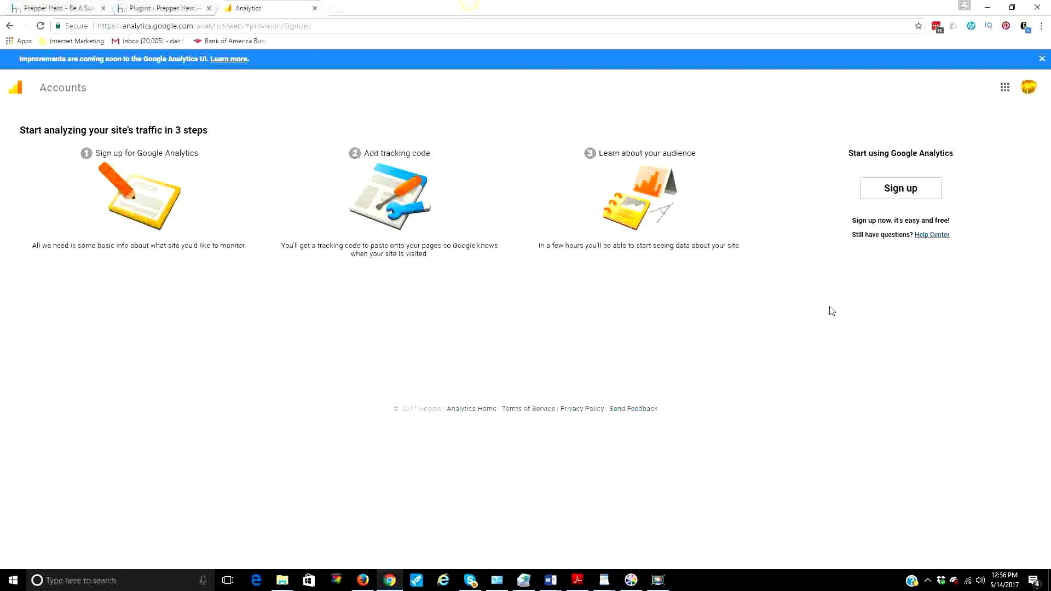
# Start signing up for a website account with account name Prepper Hero, website name Prepper Hero and website URL prepperhero.com.
pyautogui.click(899, 188)
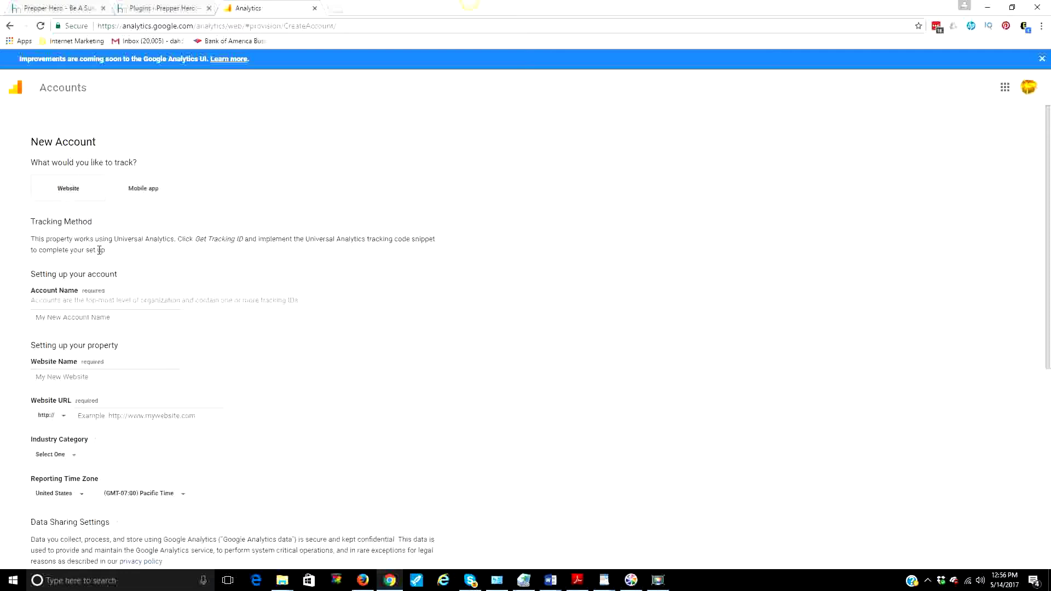
pyautogui.click(97, 317)
pyautogui.write('P')
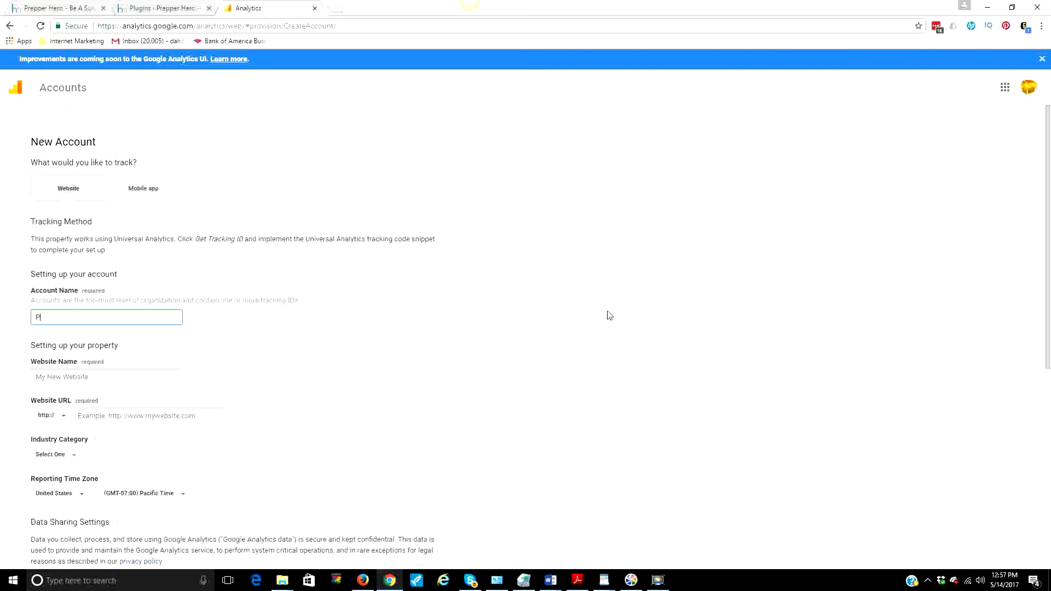
pyautogui.write('repper Hero')
pyautogui.click(162, 387)
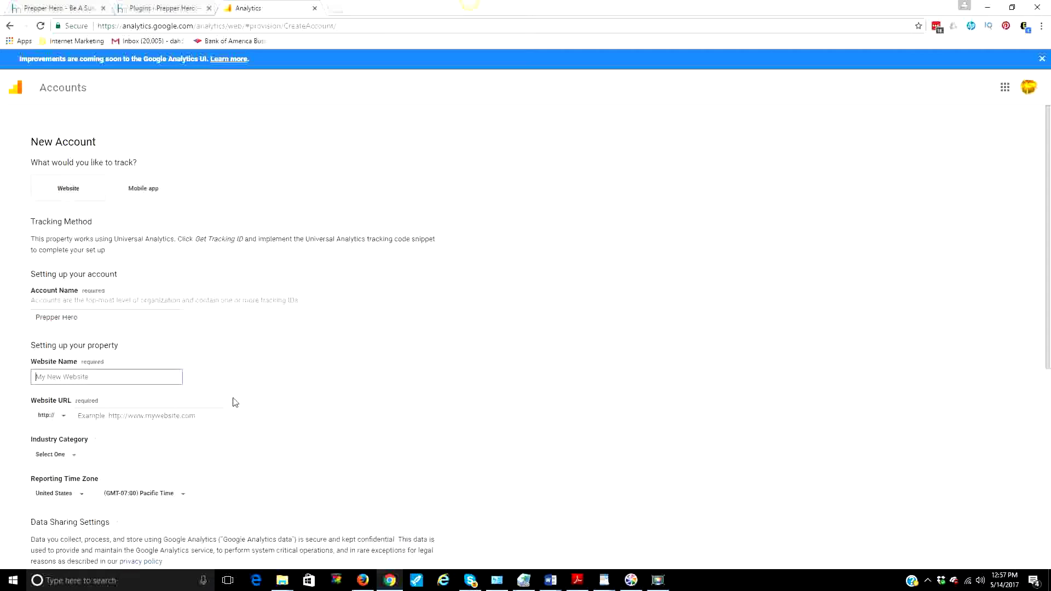
pyautogui.write('Prepper Hero')
pyautogui.click(193, 411)
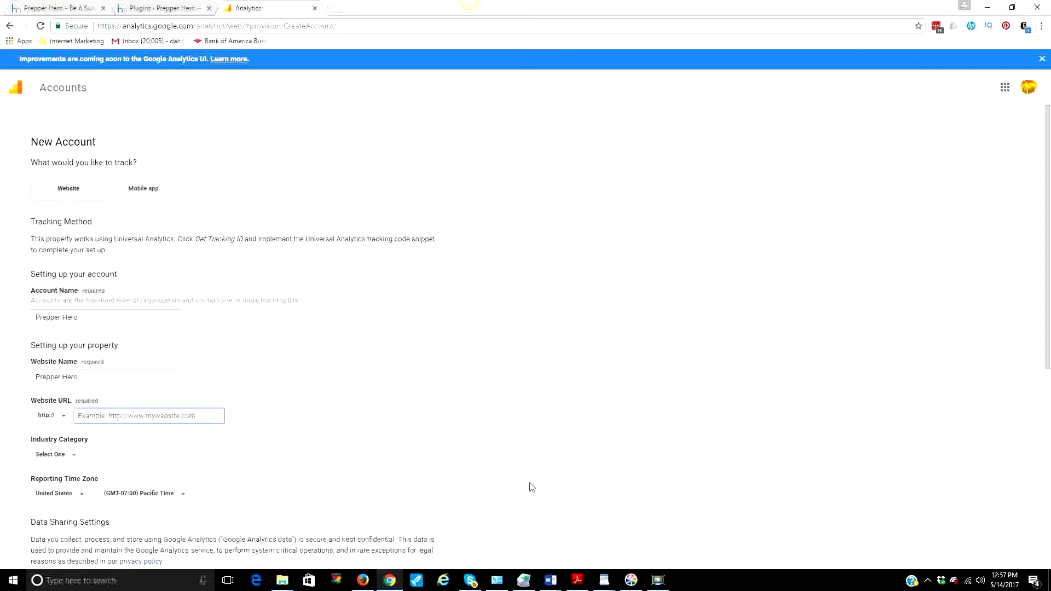
pyautogui.write('prepperhero.com')
# Set the industry category to Business and Industrial Markets and the reporting time zone to (GMT-05:00) Central Time.
pyautogui.click(75, 461)
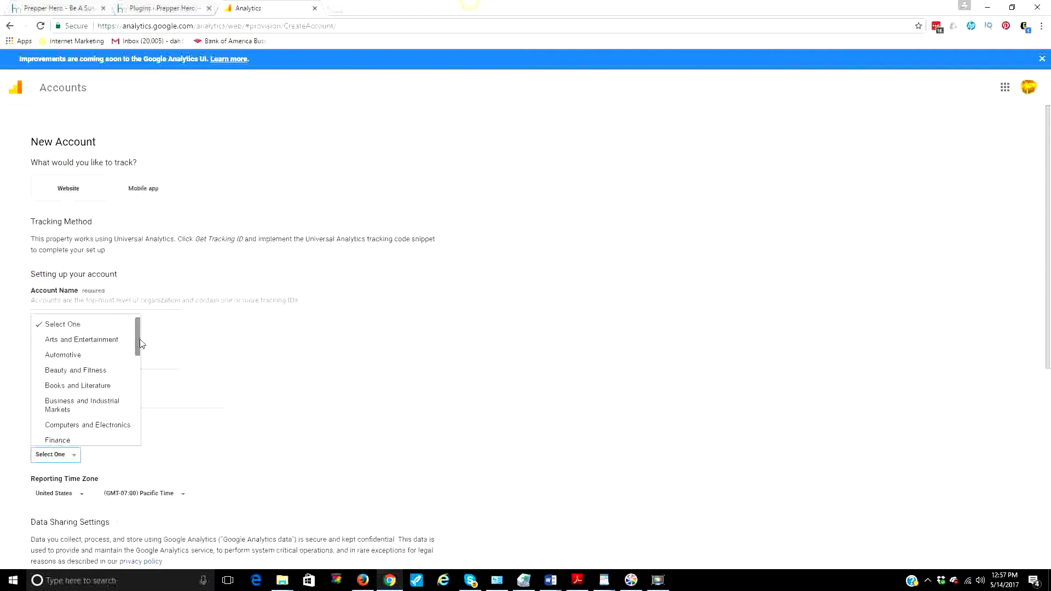
pyautogui.moveTo(138, 345); pyautogui.dragTo(138, 361)
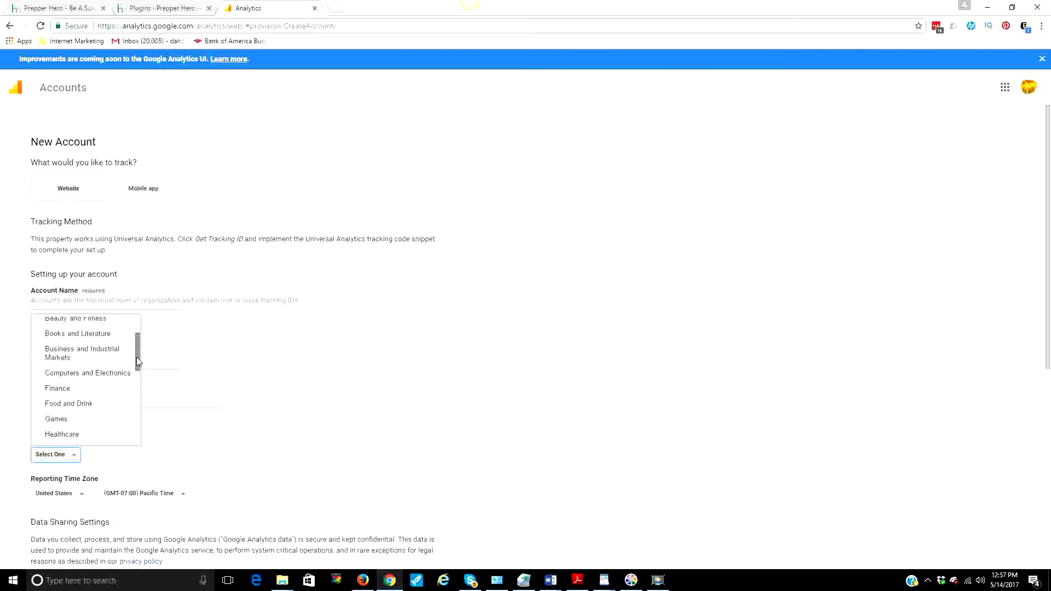
pyautogui.click(65, 359)
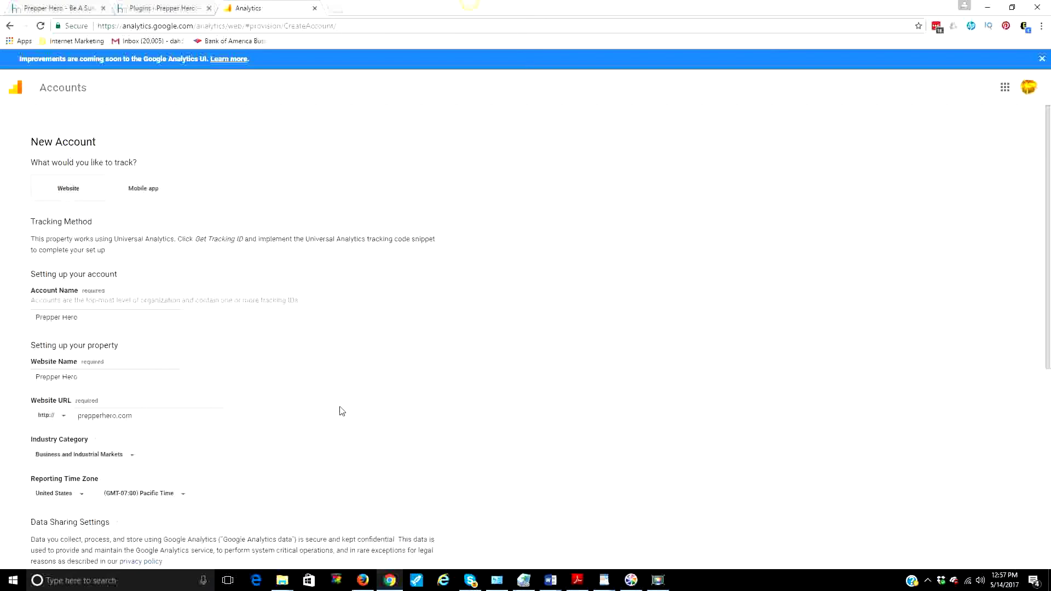
pyautogui.scroll(-1, 260, 398)
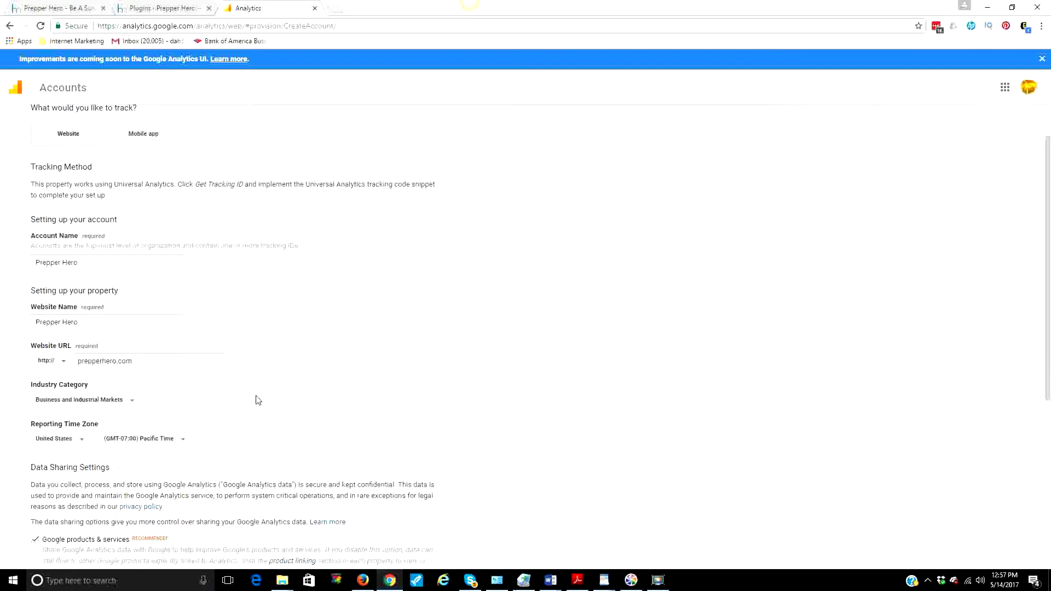
pyautogui.click(182, 440)
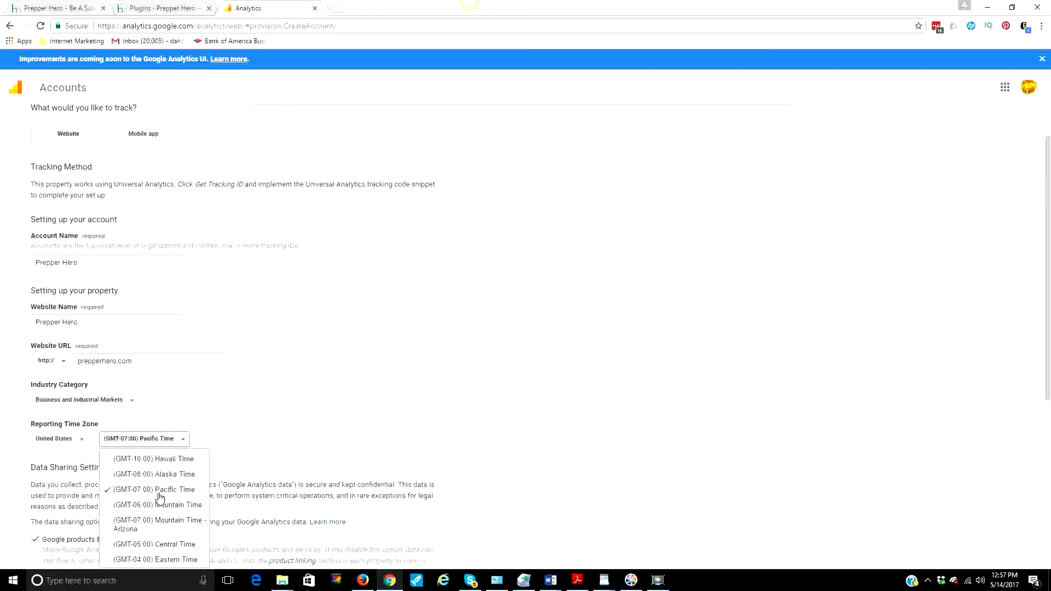
pyautogui.click(162, 544)
# Submit the new account form to get the tracking ID and accept the Google Analytics terms of service.
pyautogui.scroll(-4, 218, 441)
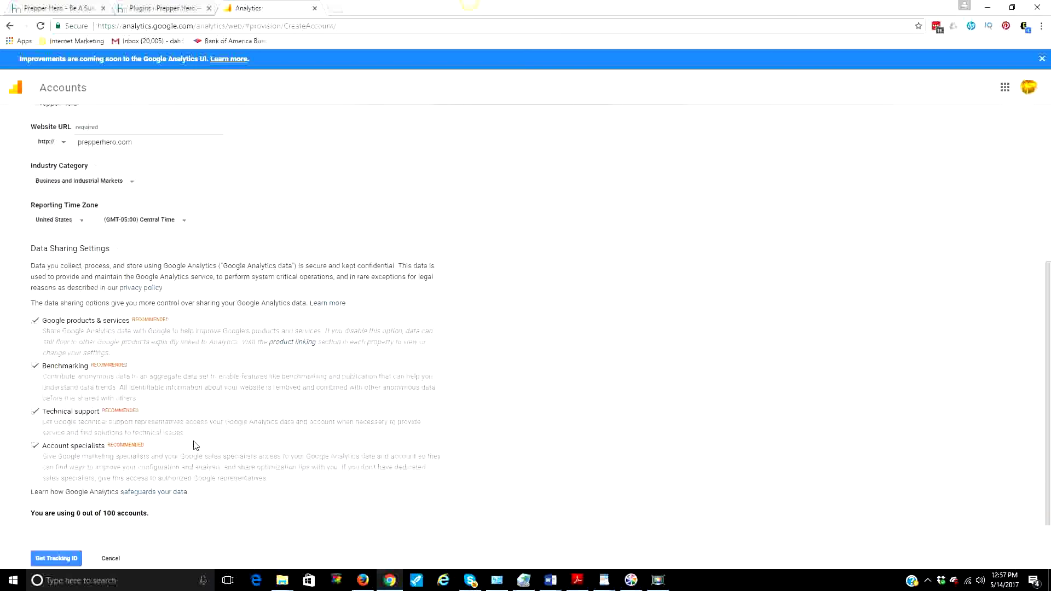
pyautogui.scroll(-2, 197, 445)
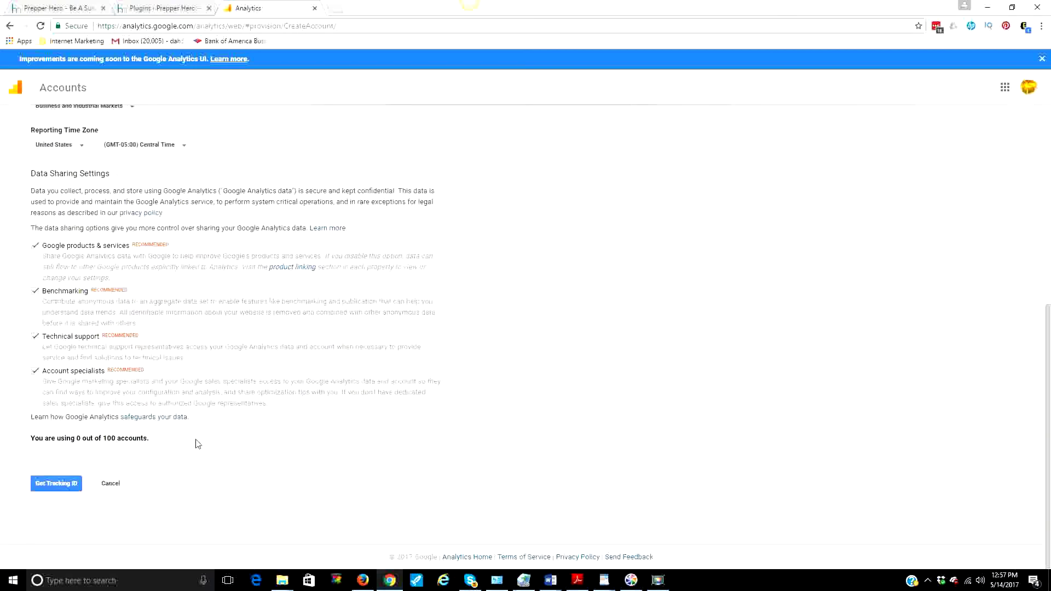
pyautogui.click(52, 484)
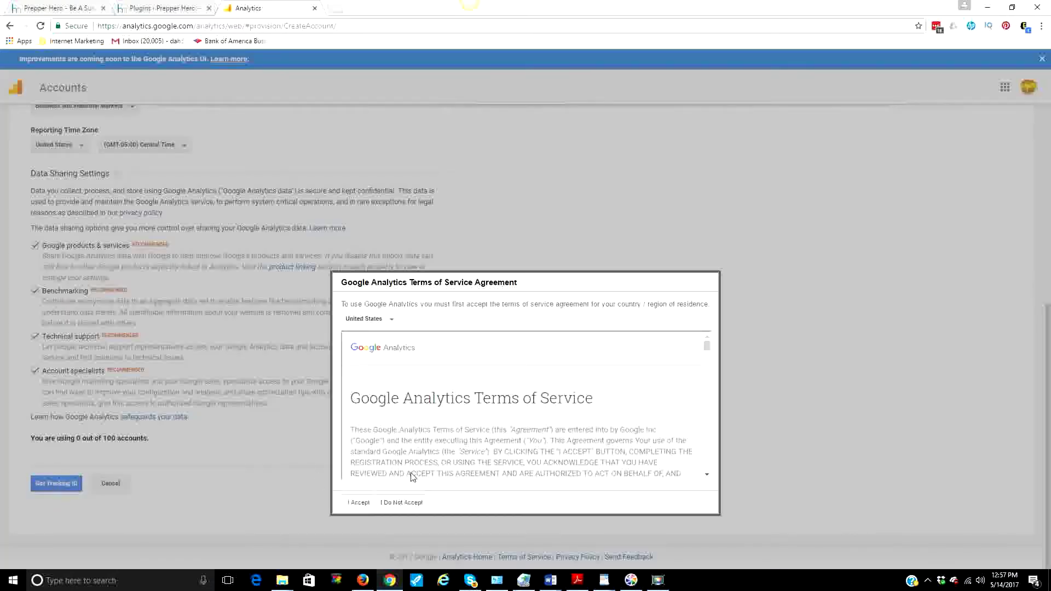
pyautogui.scroll(-2, 600, 414)
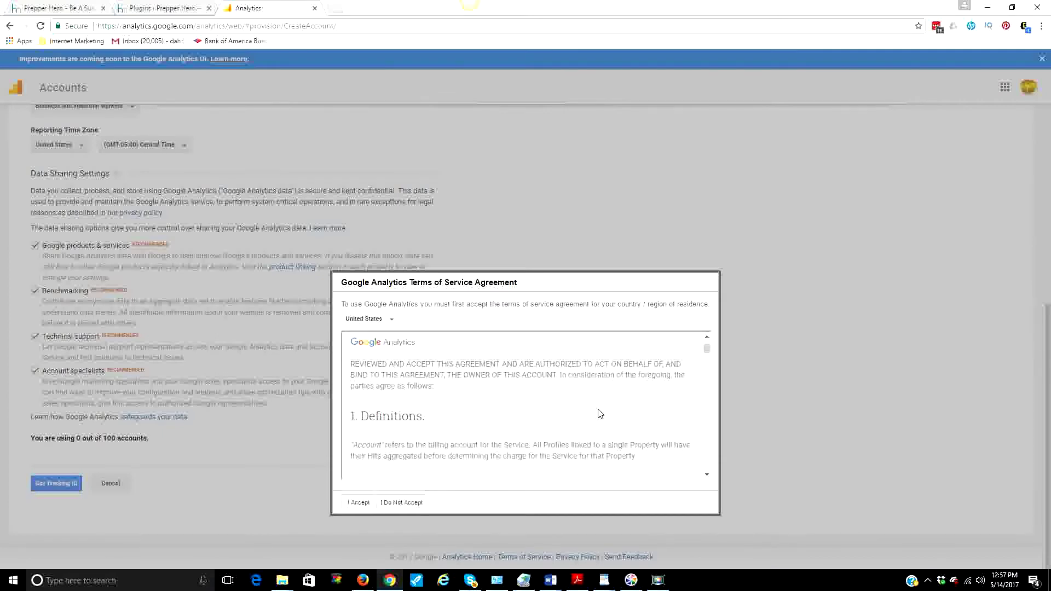
pyautogui.click(360, 504)
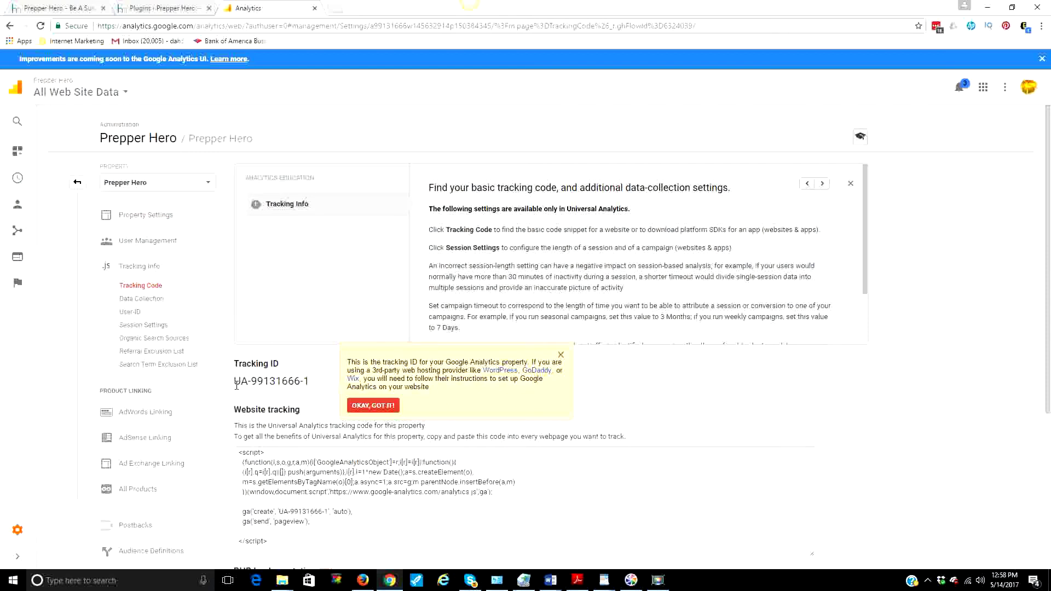
# Select and copy the new property's full tracking ID.
pyautogui.moveTo(235, 381); pyautogui.dragTo(247, 386)
pyautogui.click(298, 375)
pyautogui.moveTo(313, 382)
pyautogui.mouseDown()
pyautogui.moveTo(229, 383)
pyautogui.moveTo(312, 382)
pyautogui.mouseUp()
pyautogui.click(284, 403)
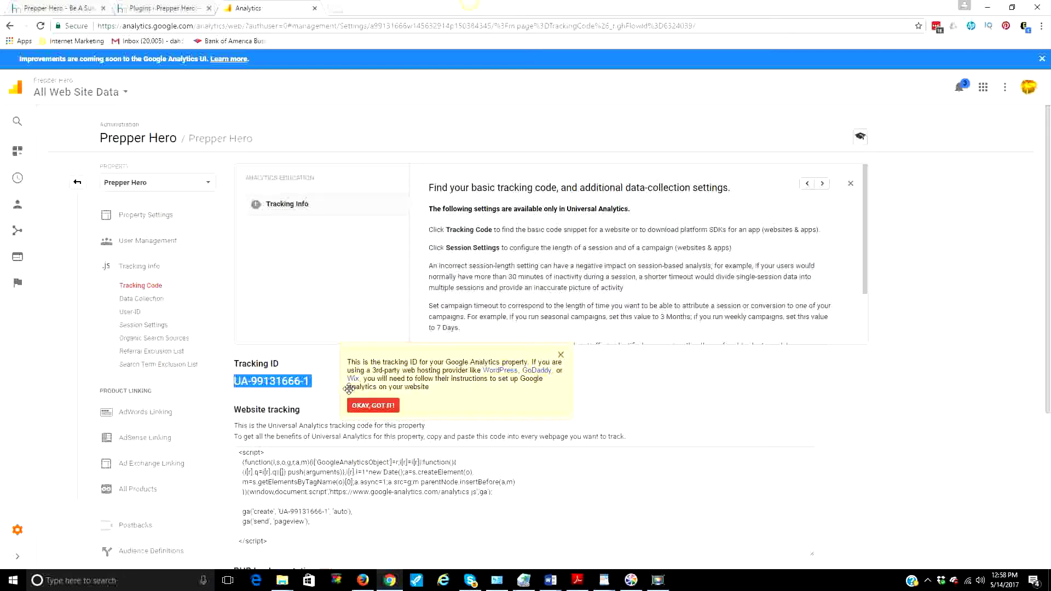
pyautogui.scroll(-2, 354, 312)
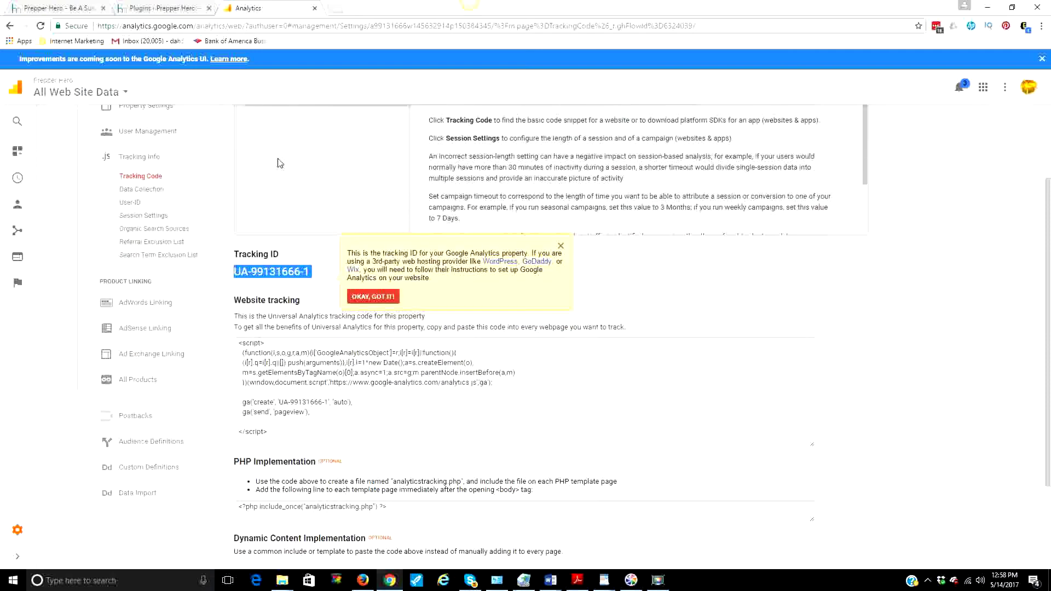
# Switch to the WordPress admin of Prepper Hero and open the MonsterInsights dashboard.
pyautogui.click(147, 8)
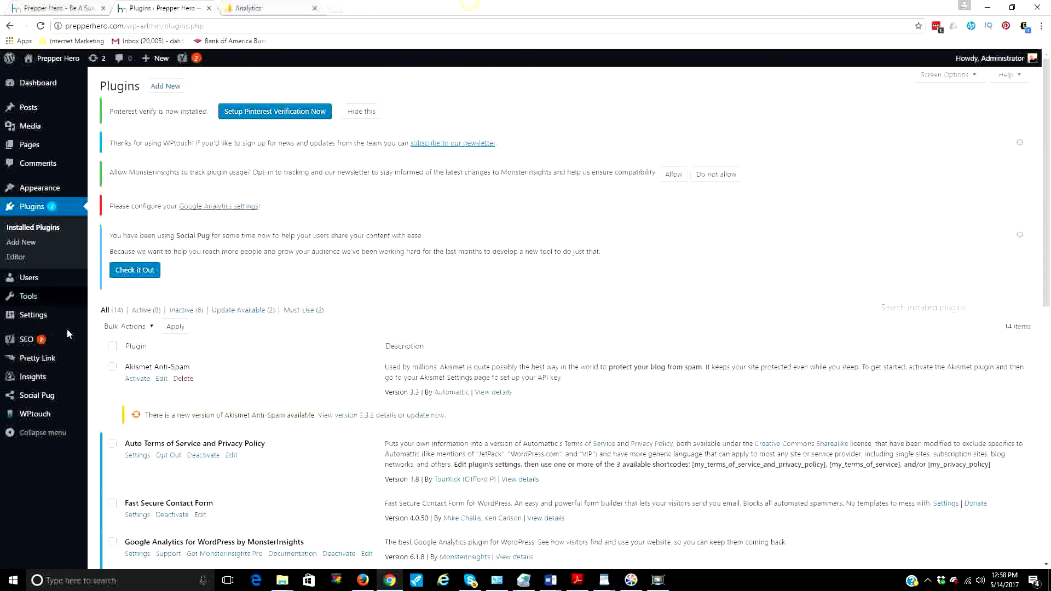
pyautogui.moveTo(36, 385)
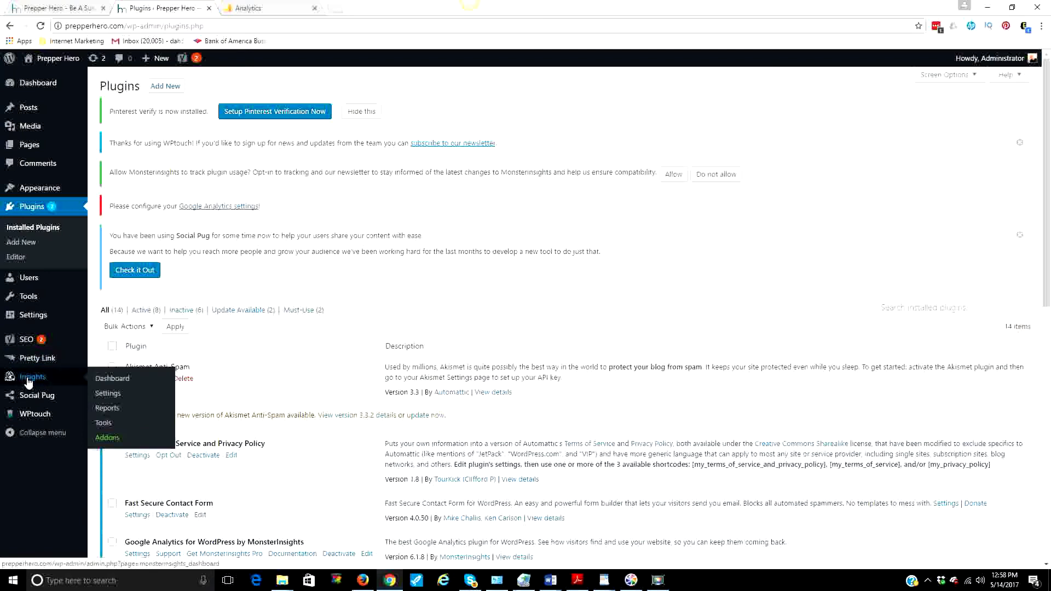
pyautogui.click(105, 380)
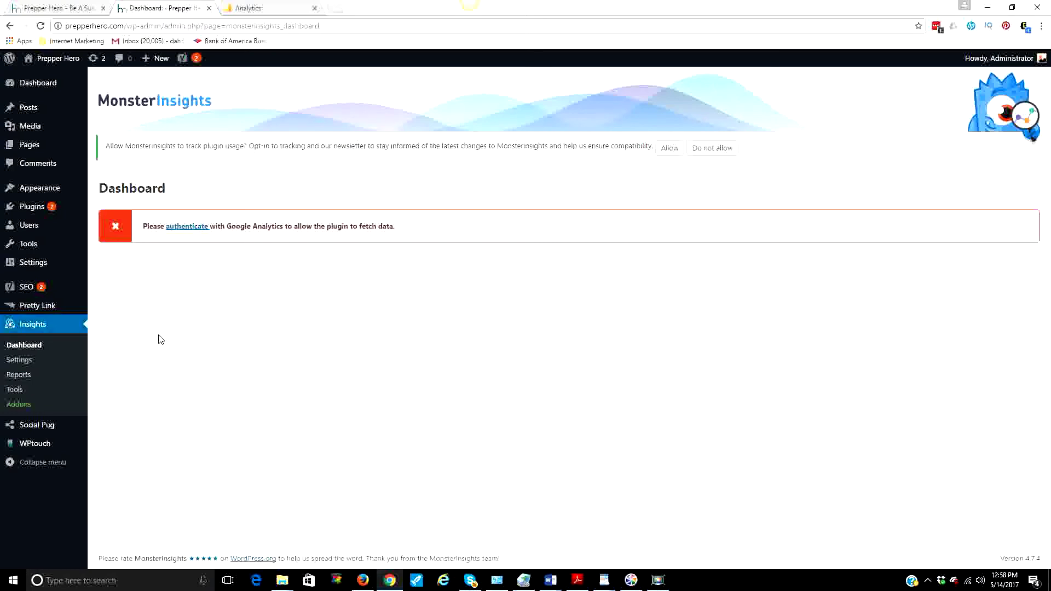
pyautogui.click(187, 228)
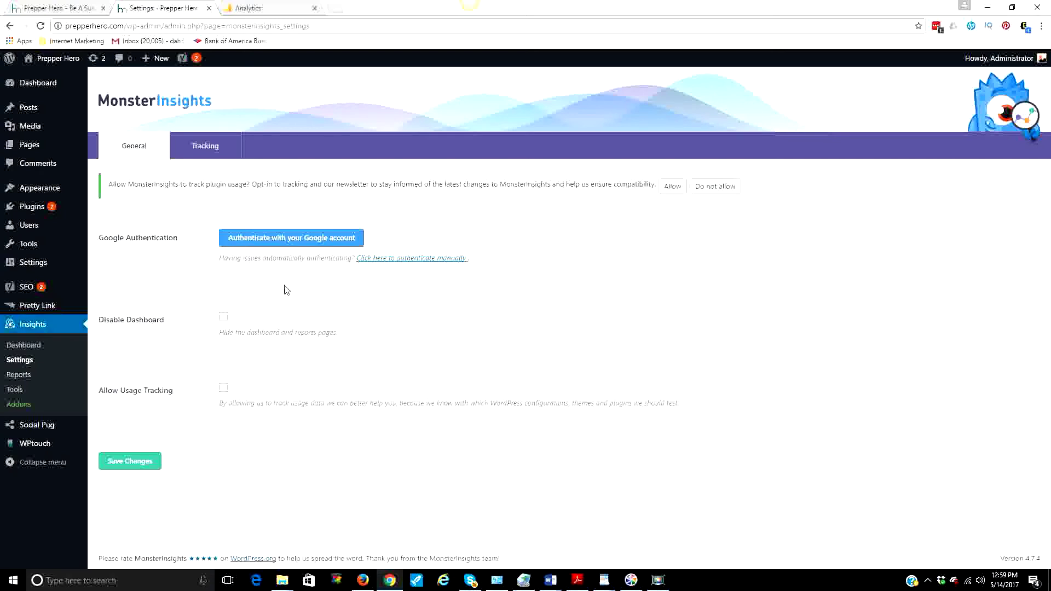
pyautogui.click(301, 240)
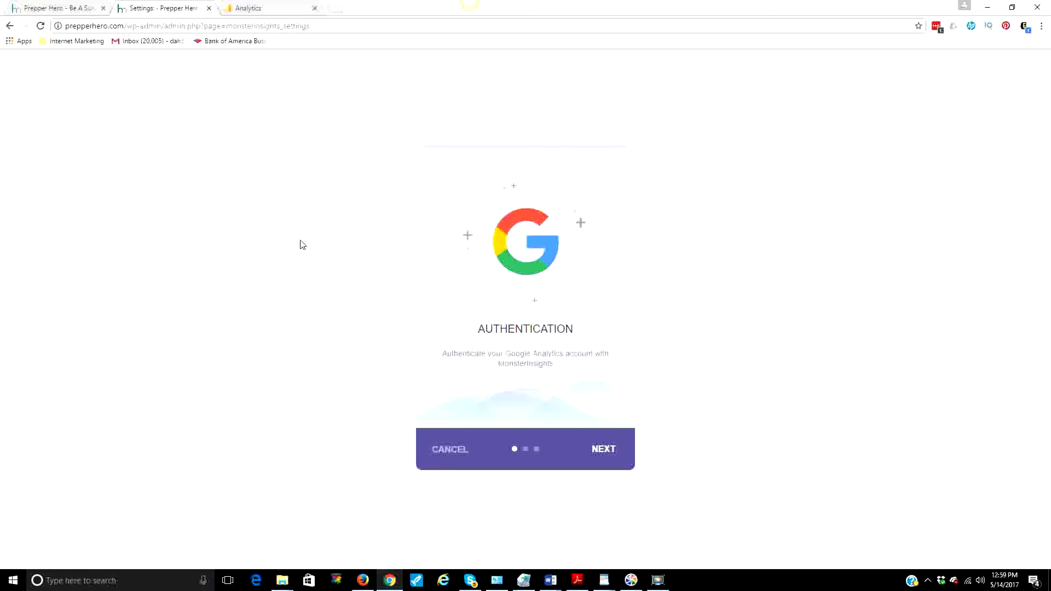
pyautogui.click(609, 450)
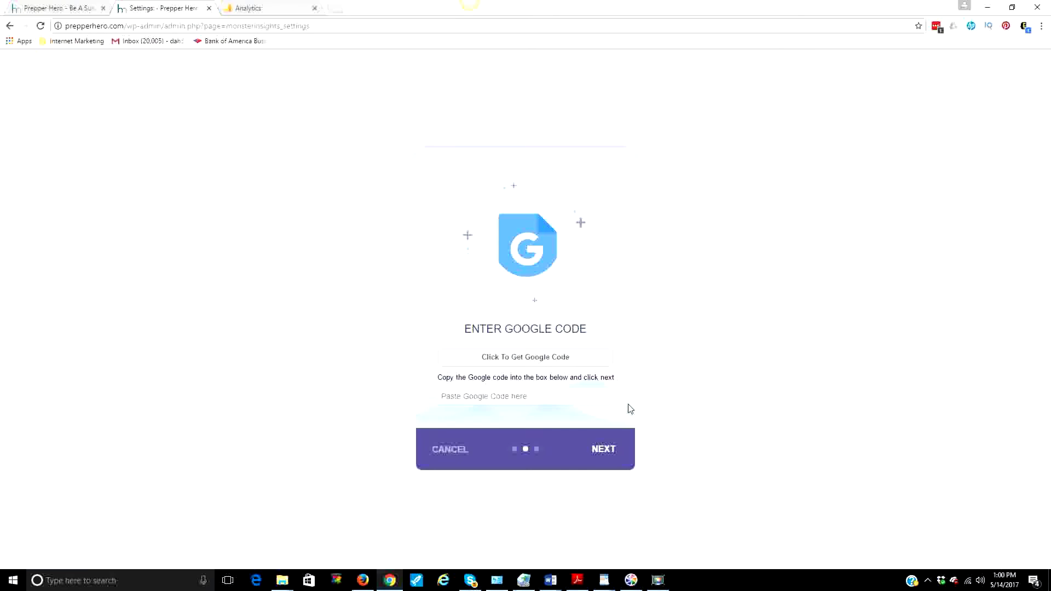
pyautogui.click(609, 455)
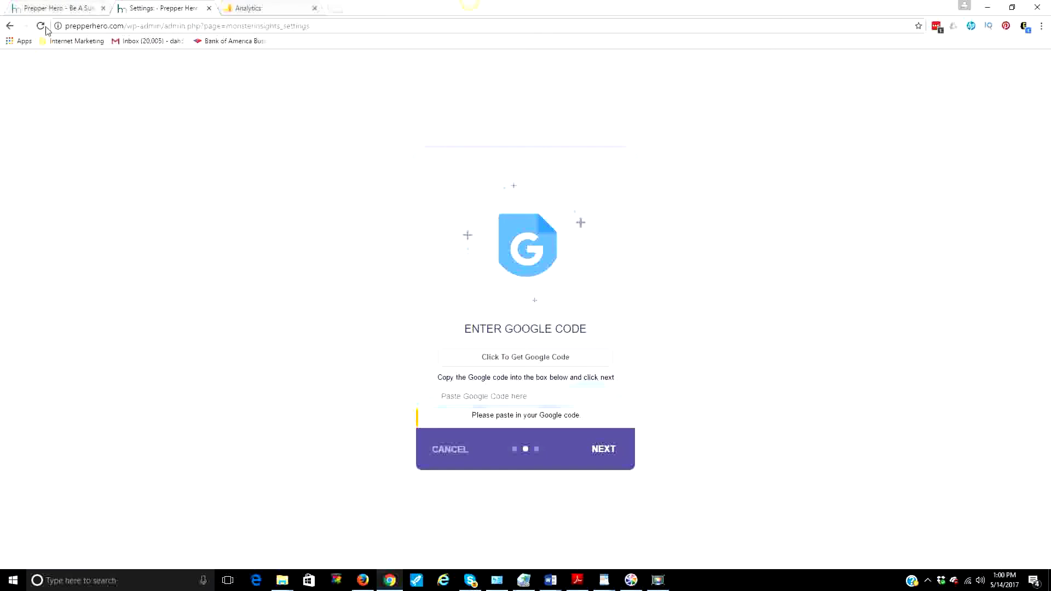
pyautogui.click(8, 26)
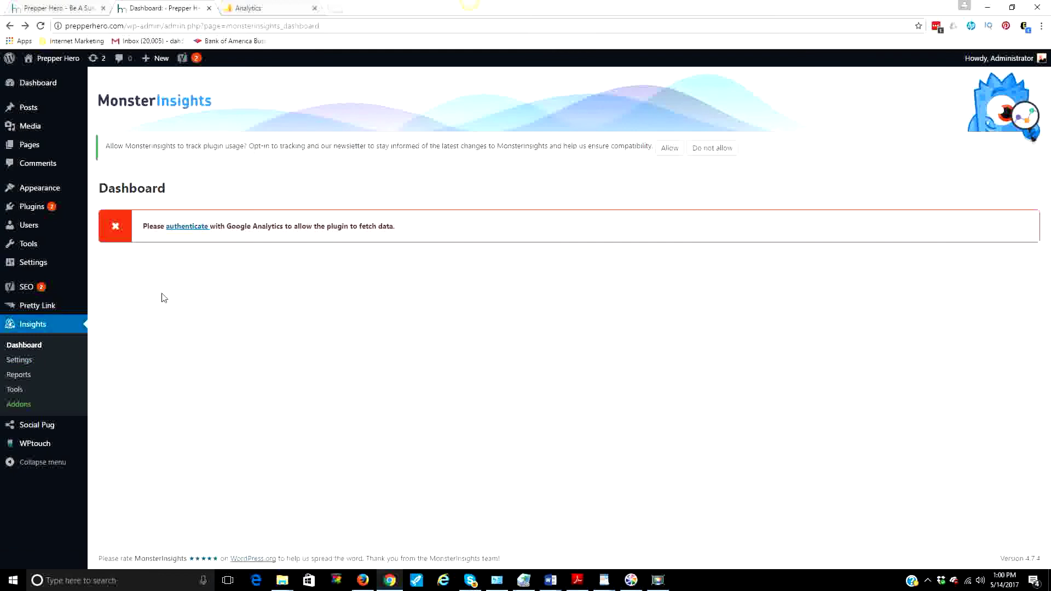
# Choose manual authentication in the MonsterInsights settings, enter the copied tracking ID as the UA code and save the changes.
pyautogui.click(190, 229)
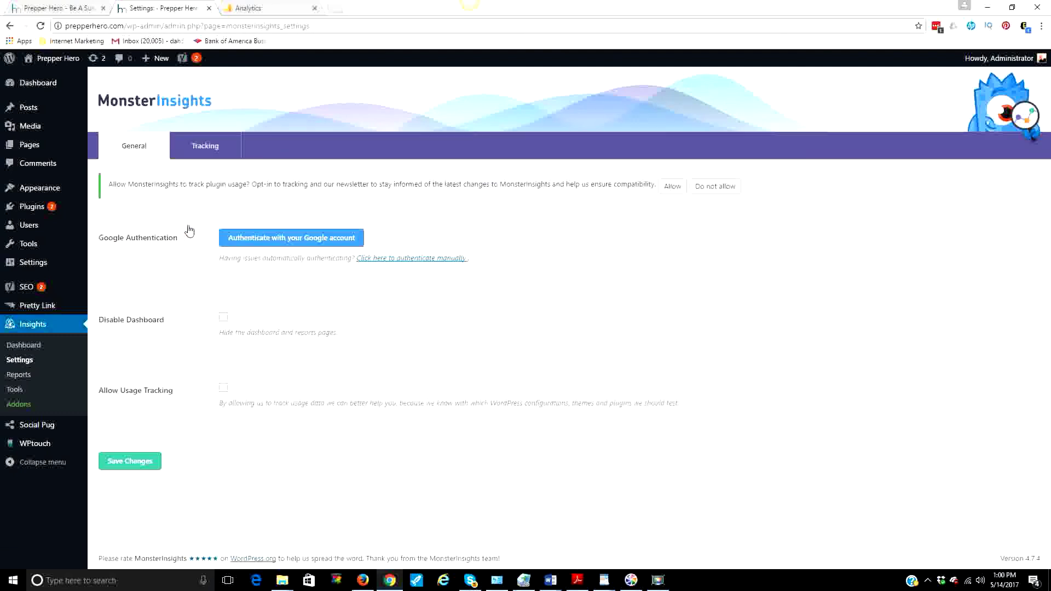
pyautogui.click(394, 261)
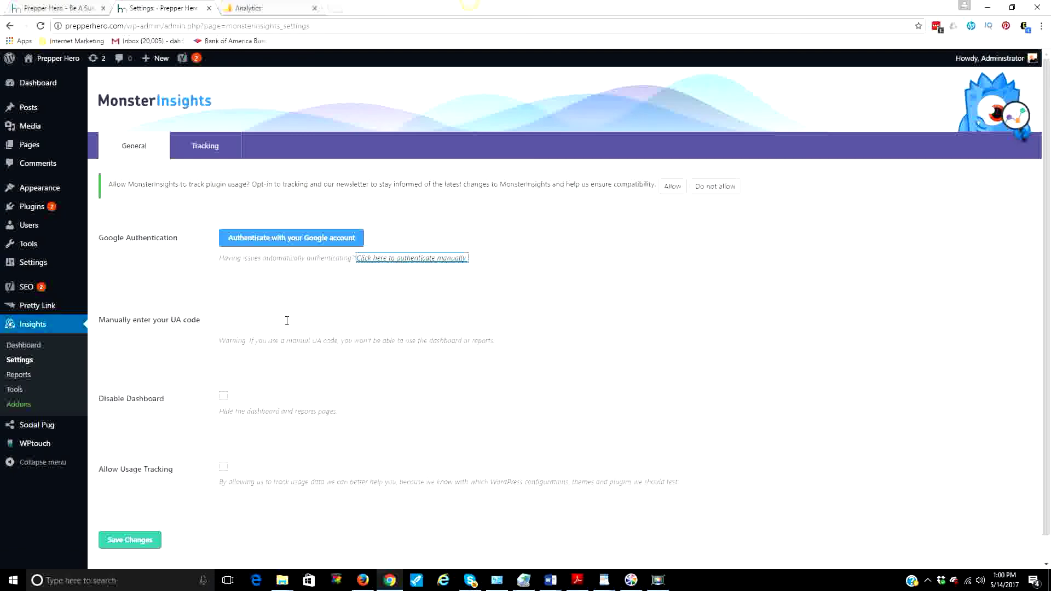
pyautogui.click(265, 12)
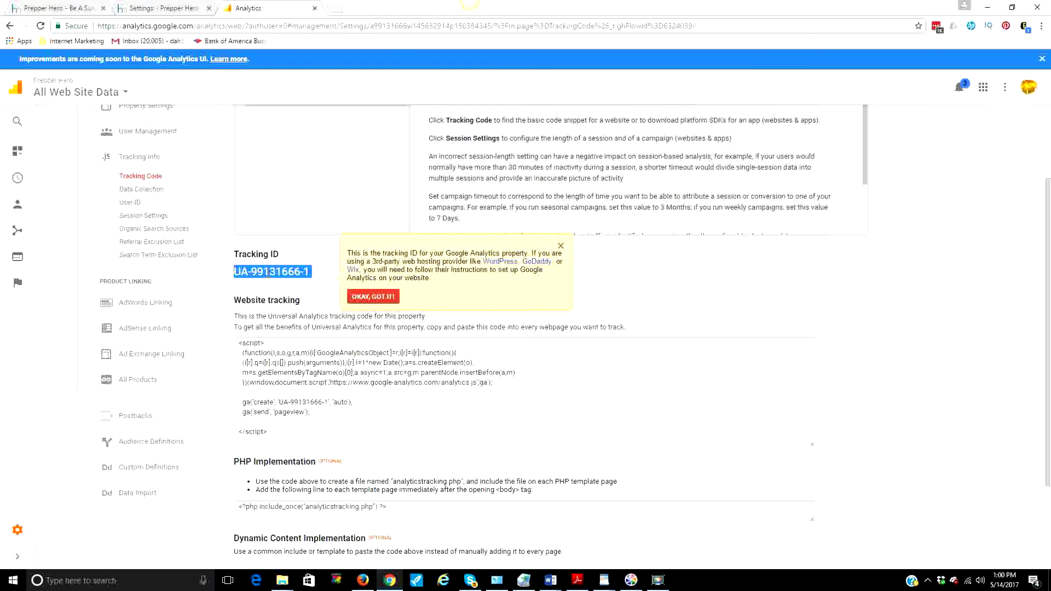
pyautogui.click(154, 11)
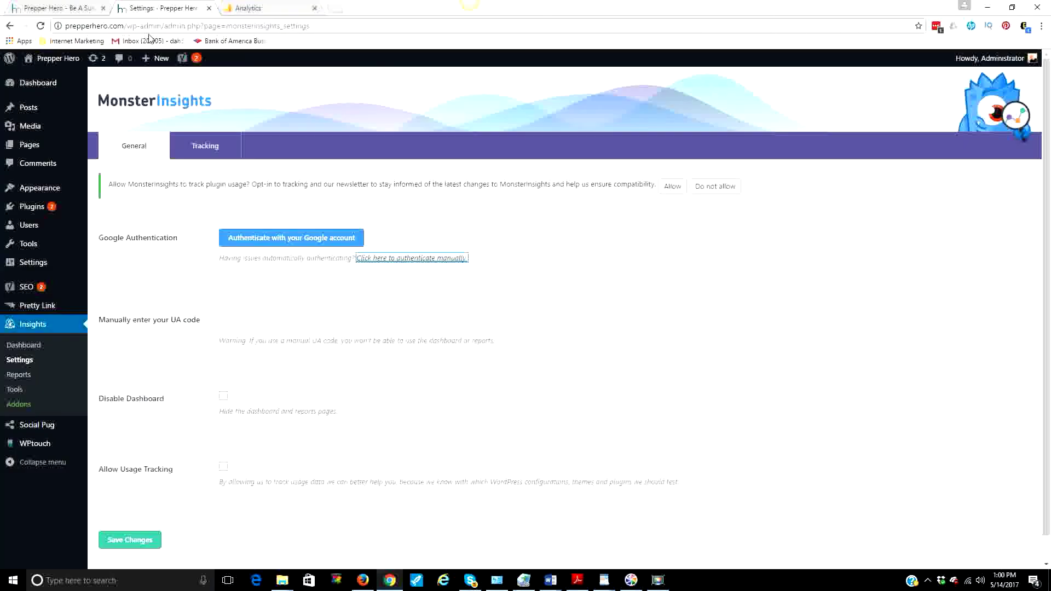
pyautogui.click(237, 319)
pyautogui.write('UA-99131666-1 Status')
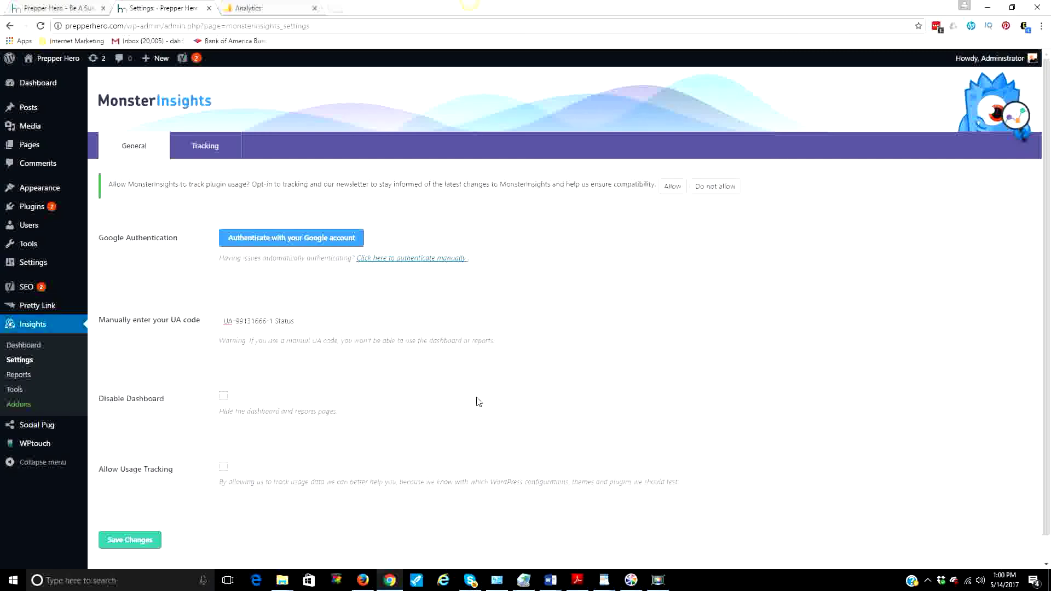
pyautogui.scroll(-1, 149, 515)
pyautogui.click(130, 514)
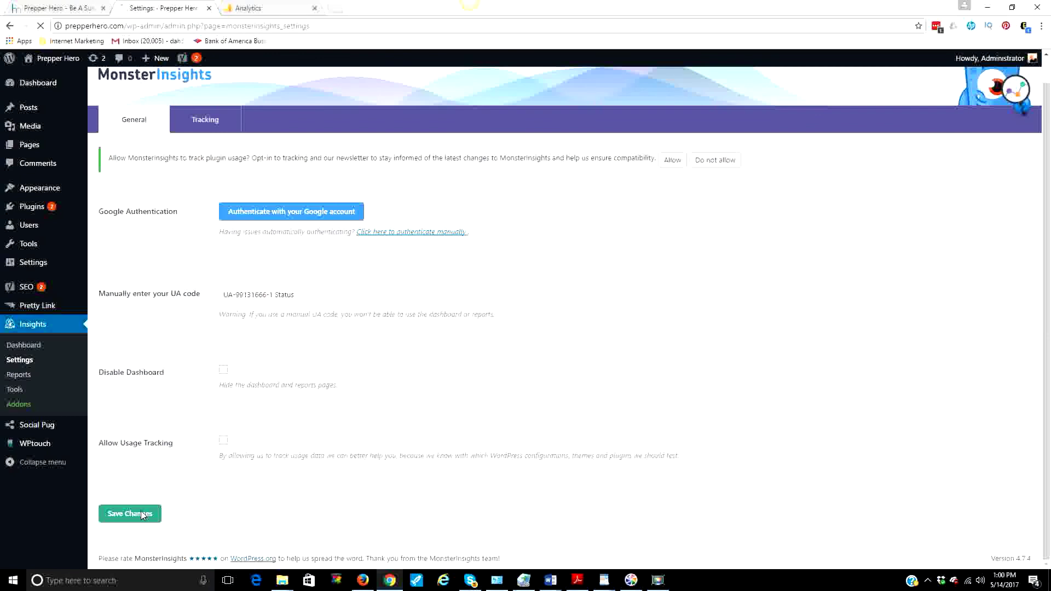